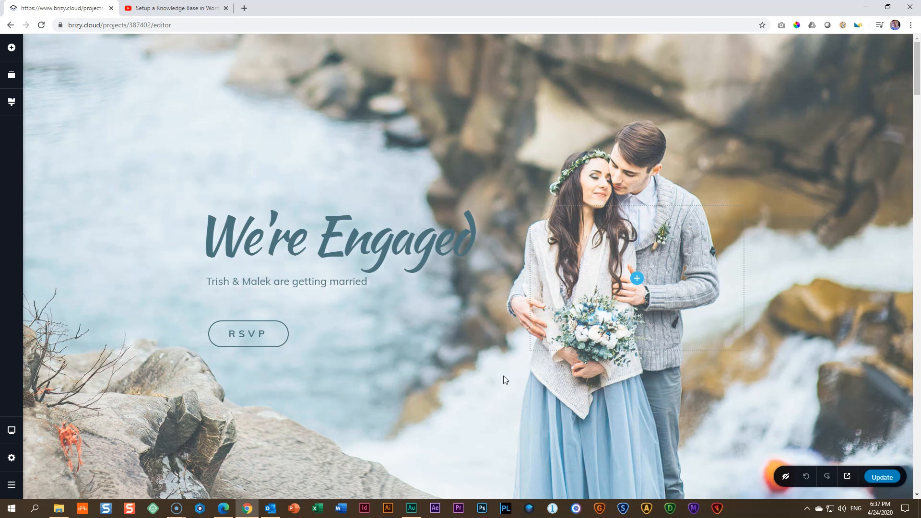
Close the YouTube video tab to return to the We're Engaged wedding editor.
left_click(158, 12)
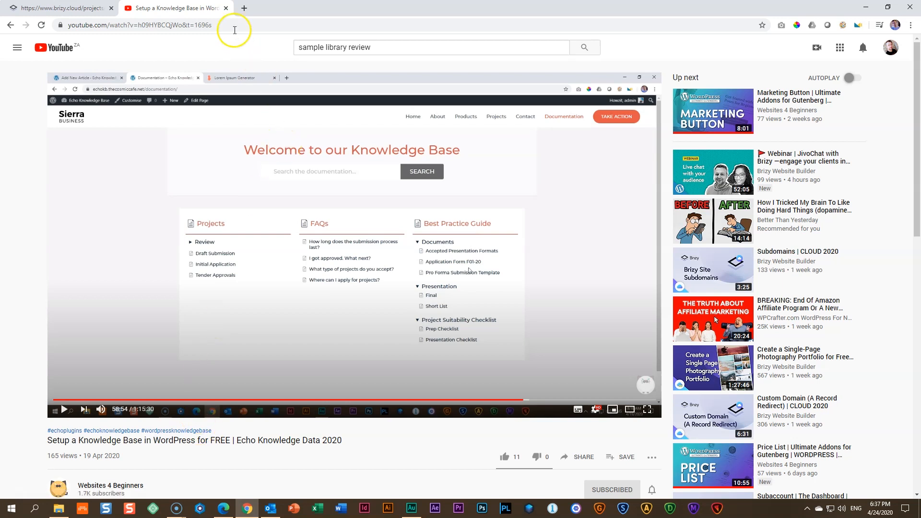
left_click(225, 9)
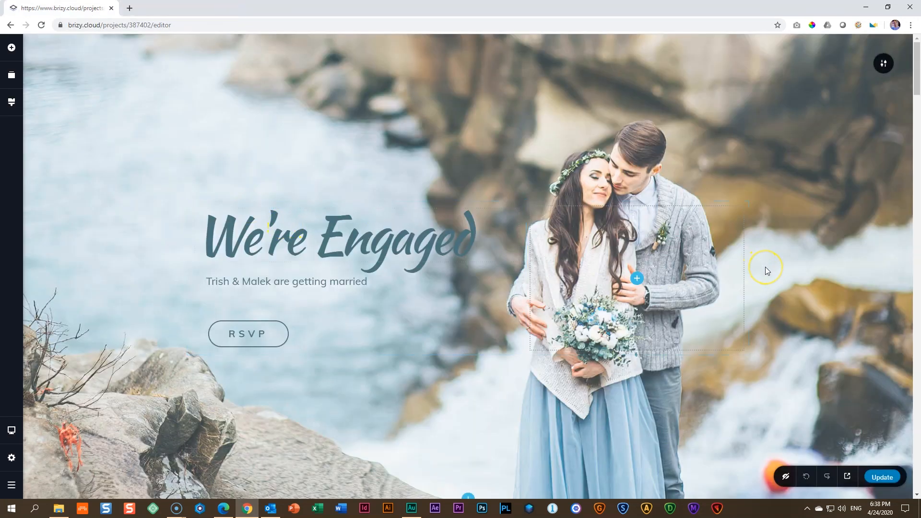
Scroll down through the We're Engaged wedding page and back up to review it.
scroll(765, 269, "down", 12)
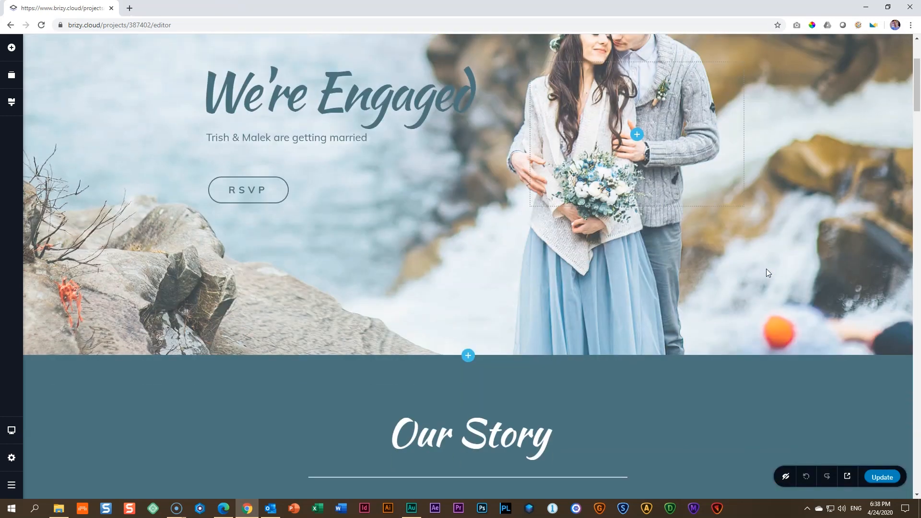
scroll(768, 271, "down", 15)
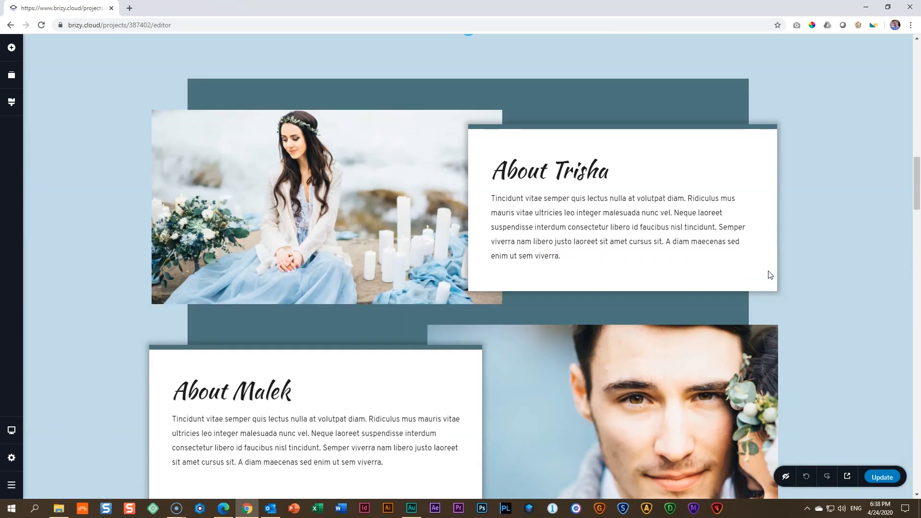
scroll(769, 275, "down", 13)
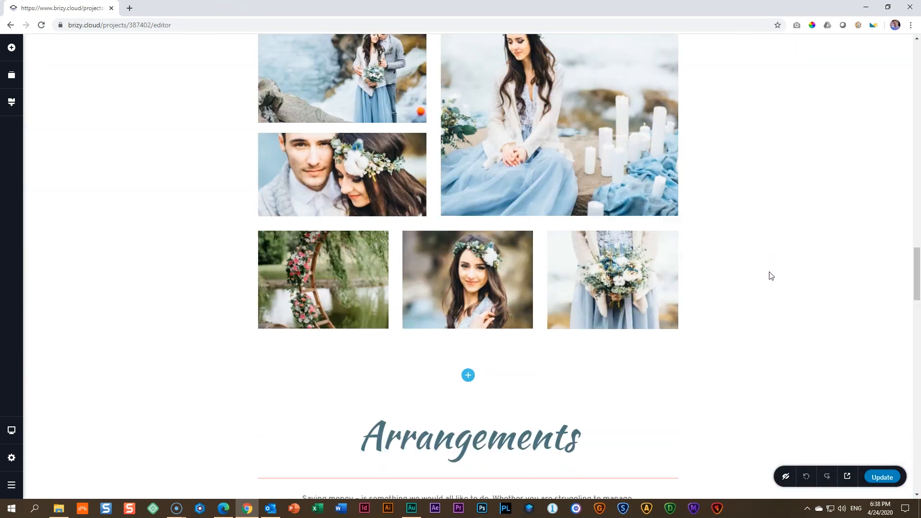
scroll(772, 276, "down", 4)
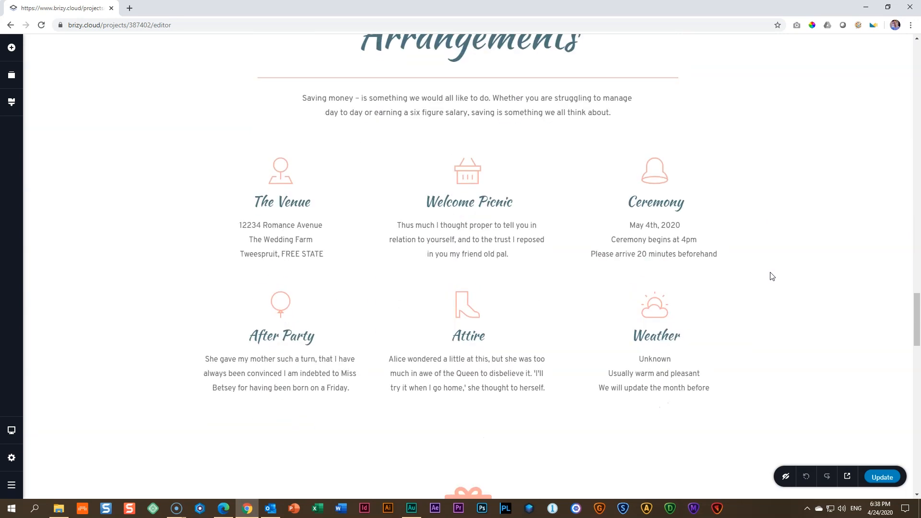
scroll(771, 276, "down", 13)
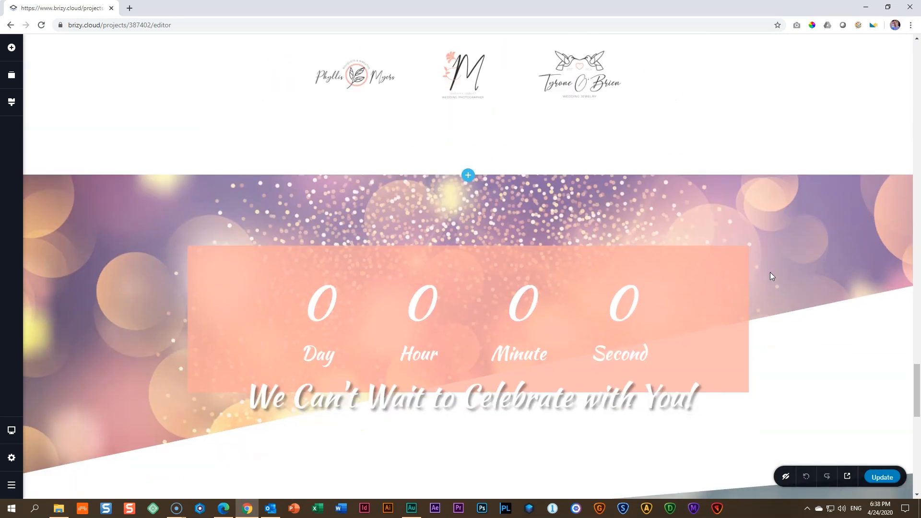
scroll(770, 272, "down", 11)
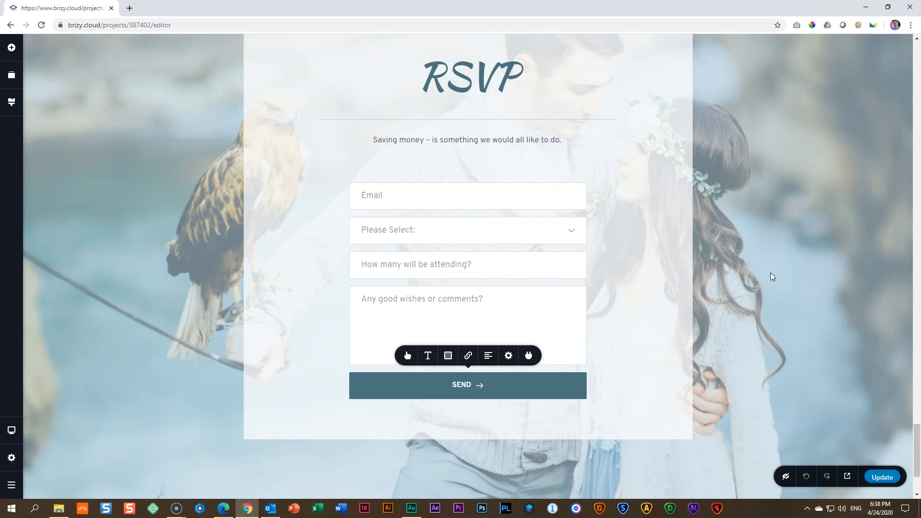
scroll(770, 272, "up", 20)
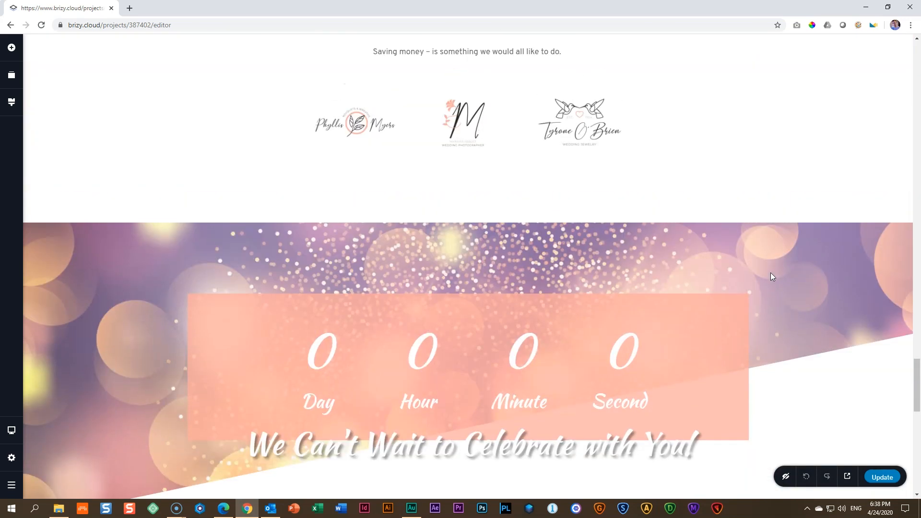
scroll(772, 276, "up", 20)
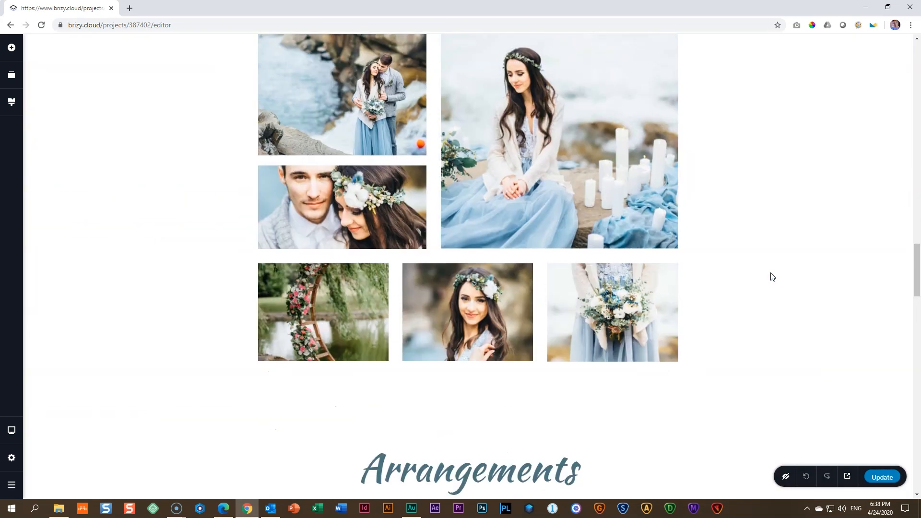
scroll(772, 277, "up", 1)
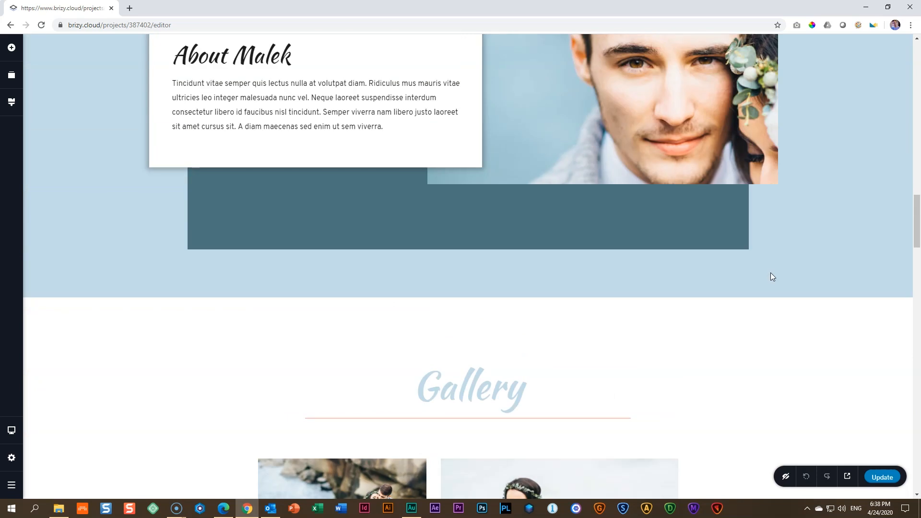
scroll(770, 272, "up", 15)
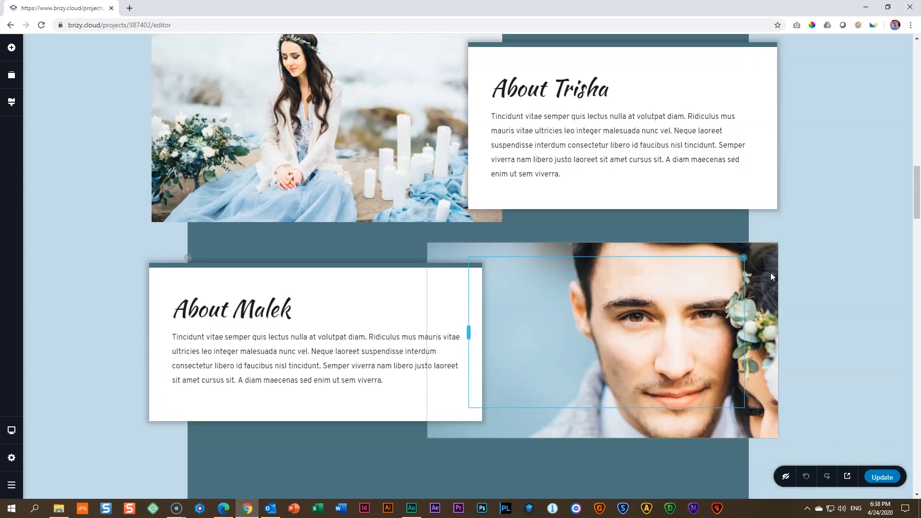
scroll(771, 277, "up", 7)
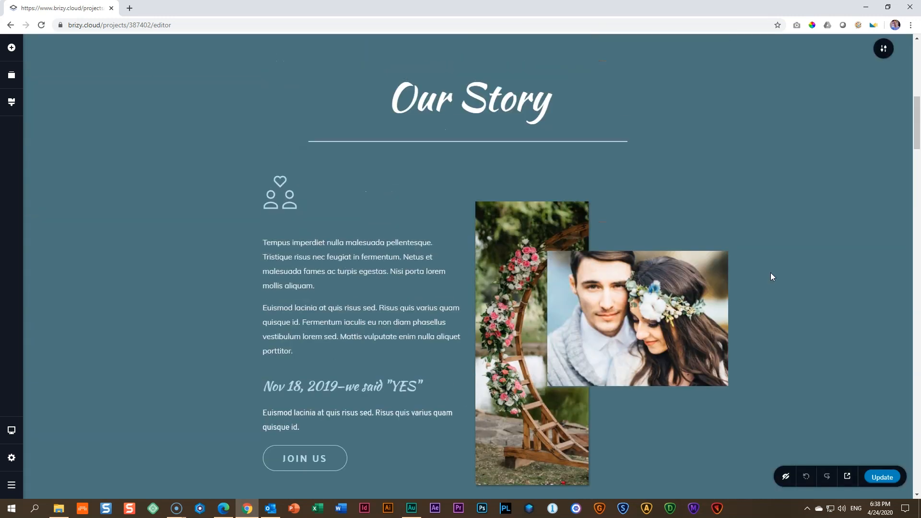
scroll(772, 276, "up", 12)
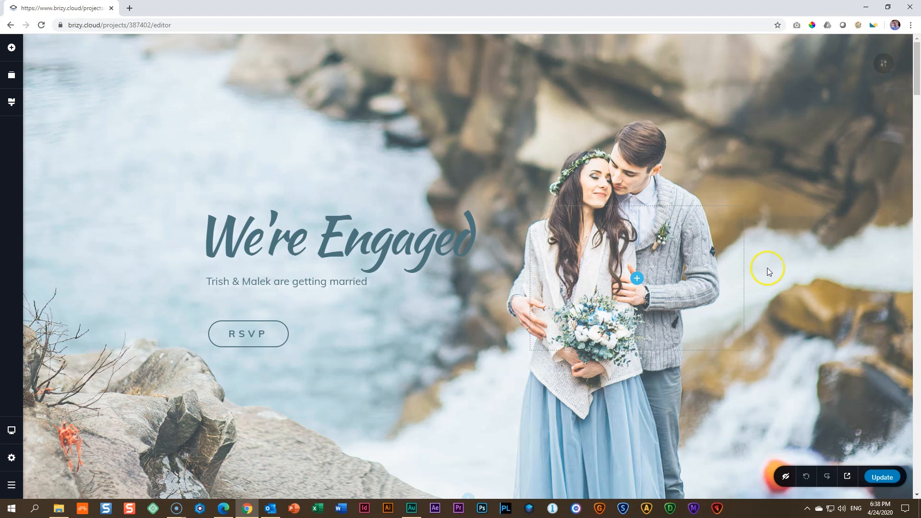
Switch to the JOEY JAZZ portfolio editor and launch its live preview.
left_click(225, 510)
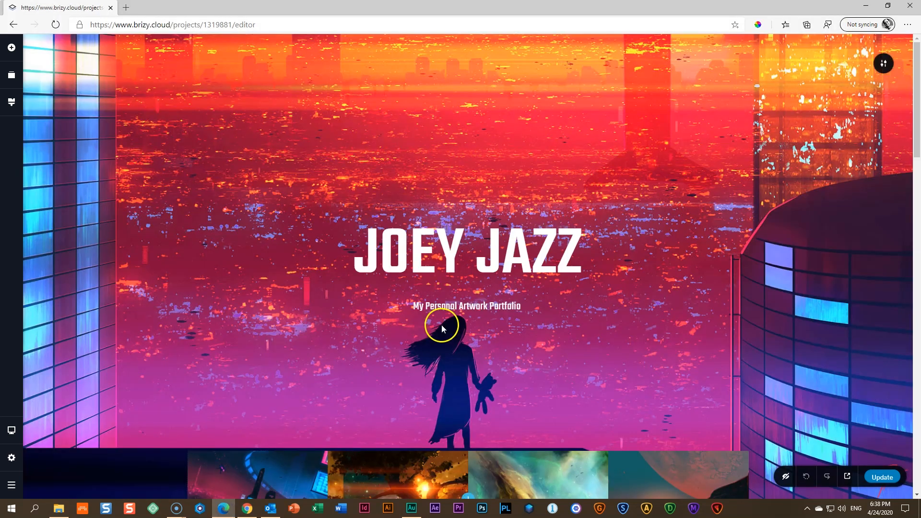
scroll(552, 223, "down", 7)
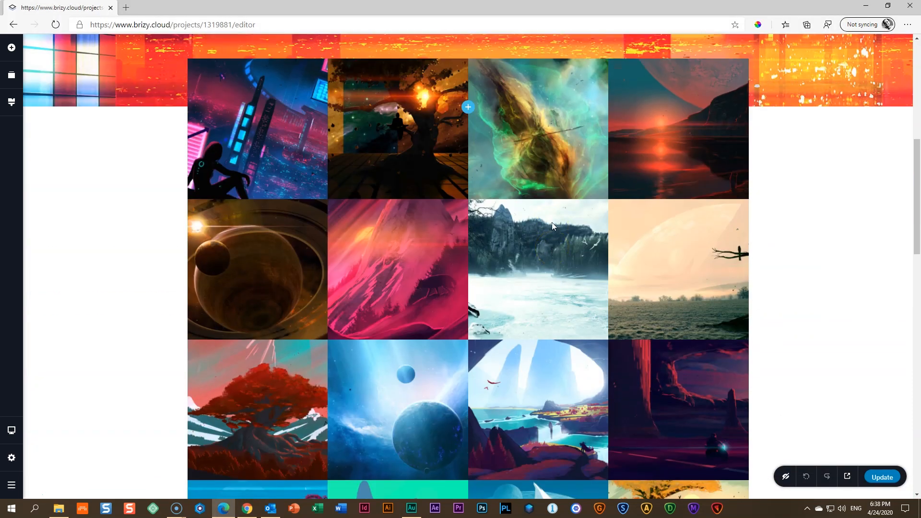
scroll(552, 223, "up", 8)
left_click(848, 477)
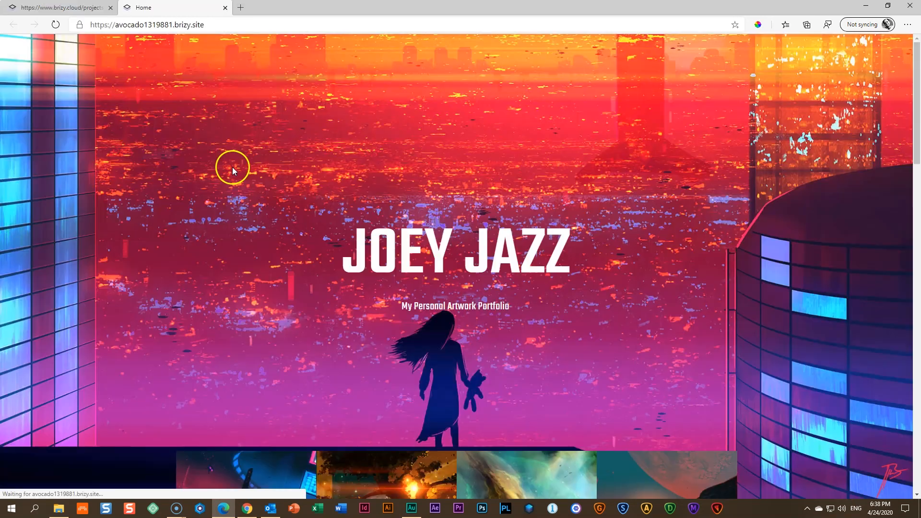
Enter a sender name and e-mail address in the live site's contact form.
scroll(300, 206, "down", 12)
scroll(303, 212, "down", 3)
left_click(416, 242)
type("Joe")
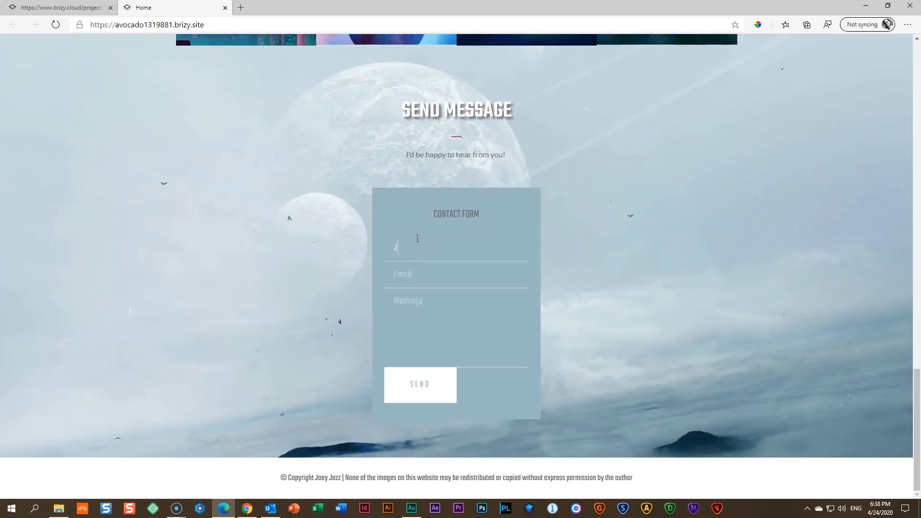
left_click(422, 275)
Write the message 'Hello and goodbye' and send the contact form.
left_click(422, 307)
type("HG")
key("BackSpace")
key("BackSpace")
type("Hello and ogood")
key("BackSpace")
key("BackSpace")
key("BackSpace")
key("BackSpace")
key("BackSpace")
type("goodbye")
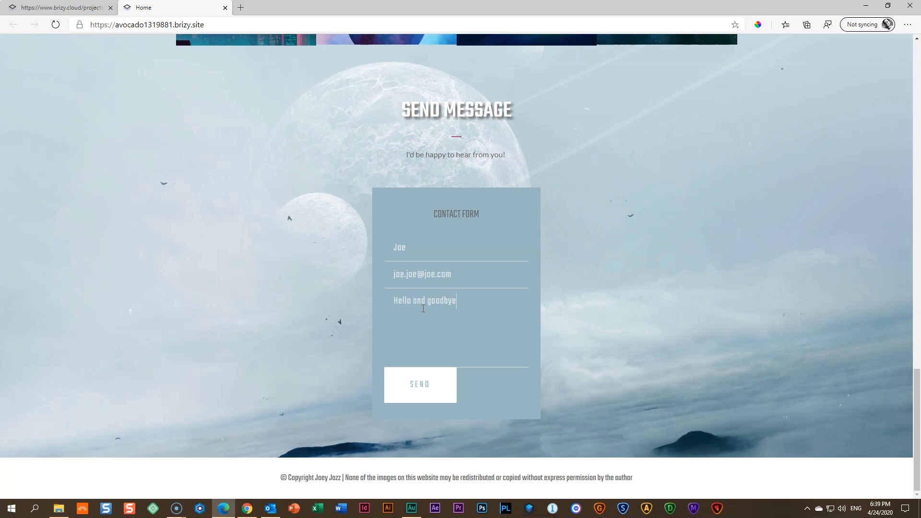
left_click(435, 399)
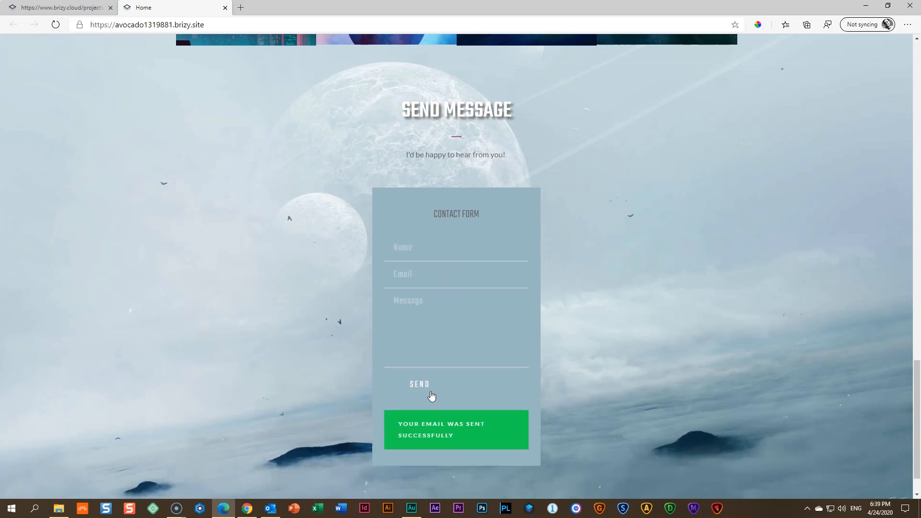
left_click(448, 388)
scroll(447, 387, "down", 1)
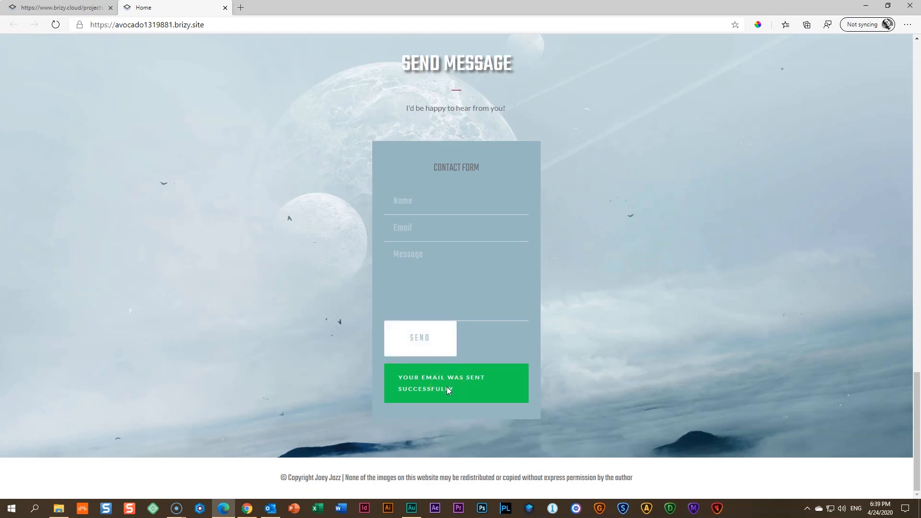
Return to the portfolio editor and go to the Brizy projects dashboard.
left_click(83, 7)
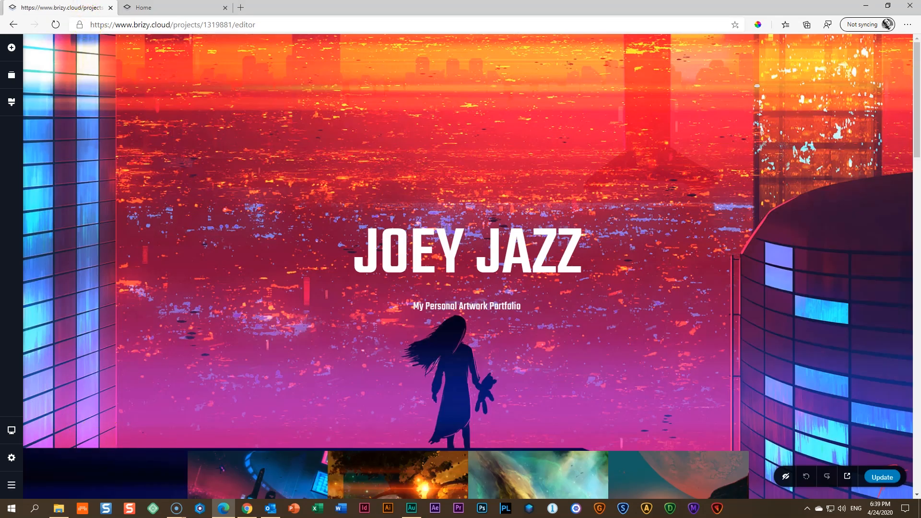
left_click(11, 484)
left_click(66, 483)
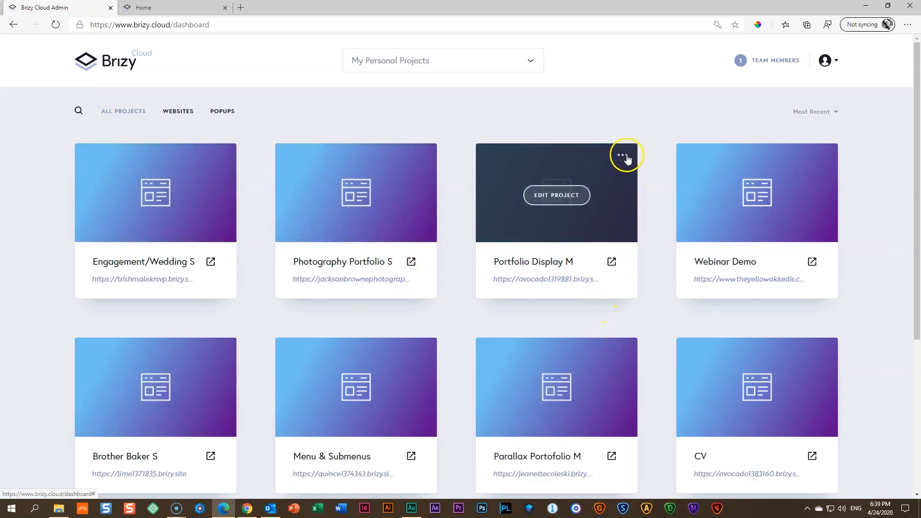
Review Portfolio Display M's received leads, then open the project for editing.
left_click(623, 156)
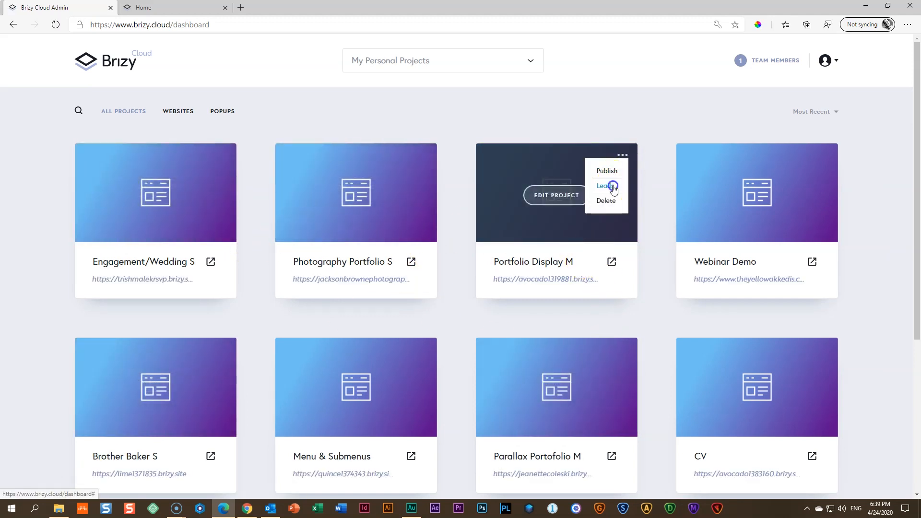
left_click(614, 188)
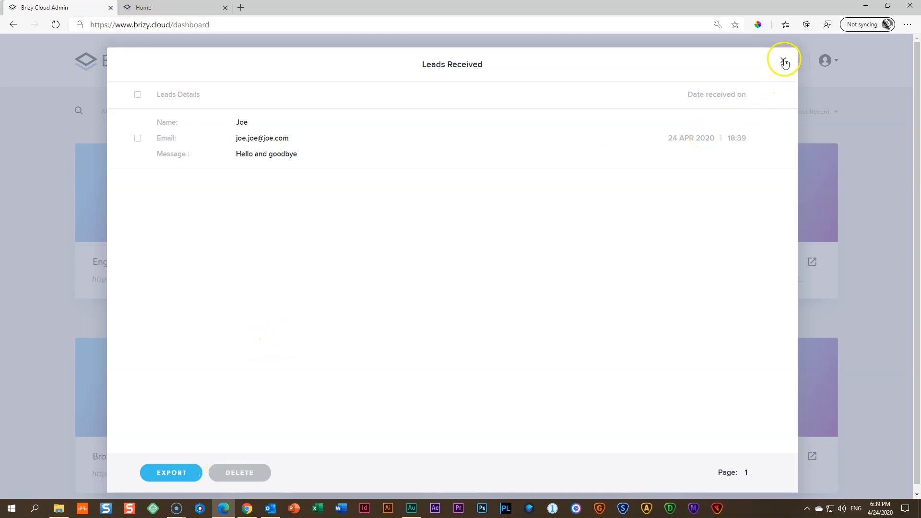
left_click(783, 64)
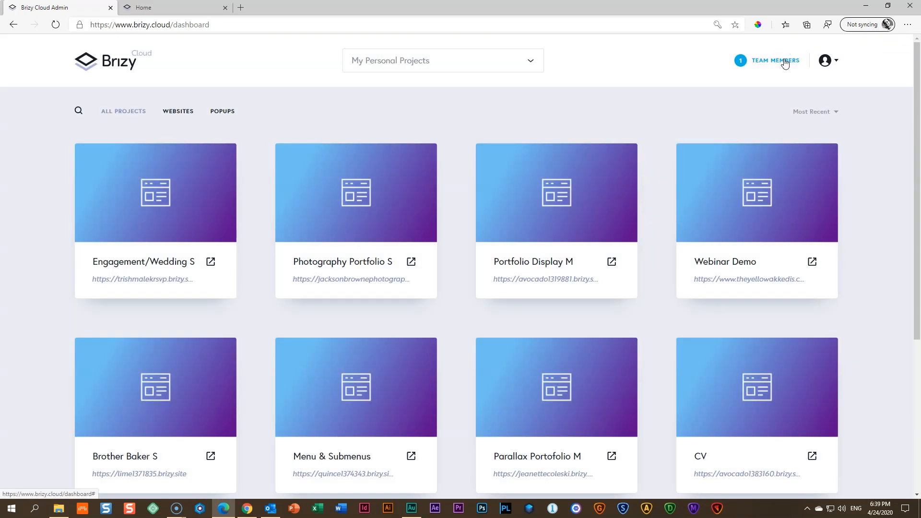
left_click(571, 198)
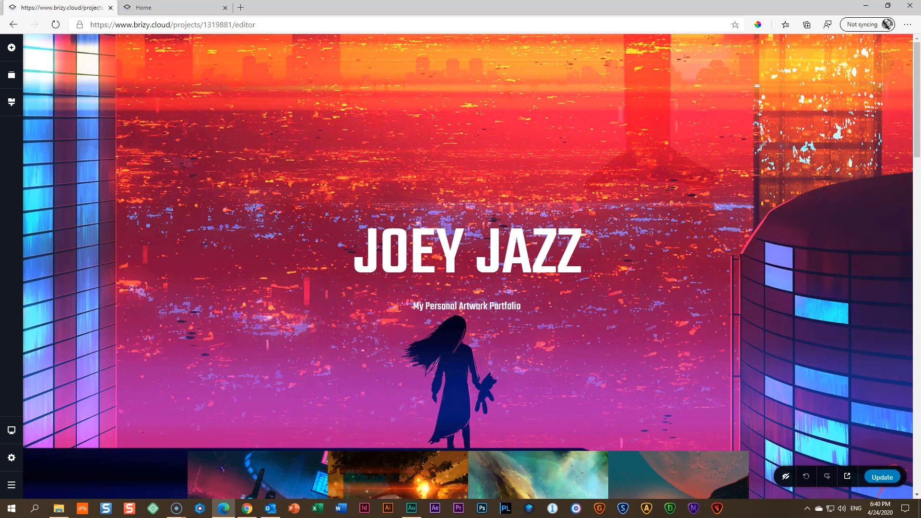
scroll(378, 349, "down", 20)
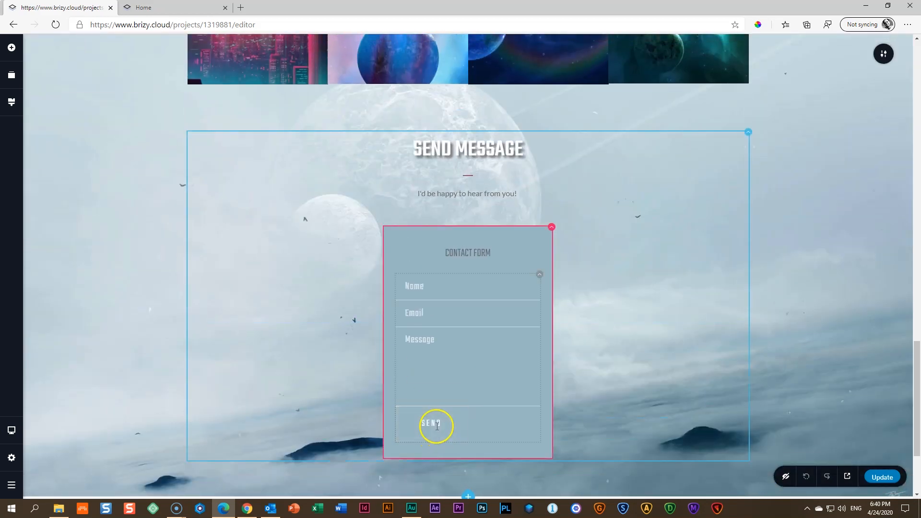
left_click(434, 425)
left_click(492, 389)
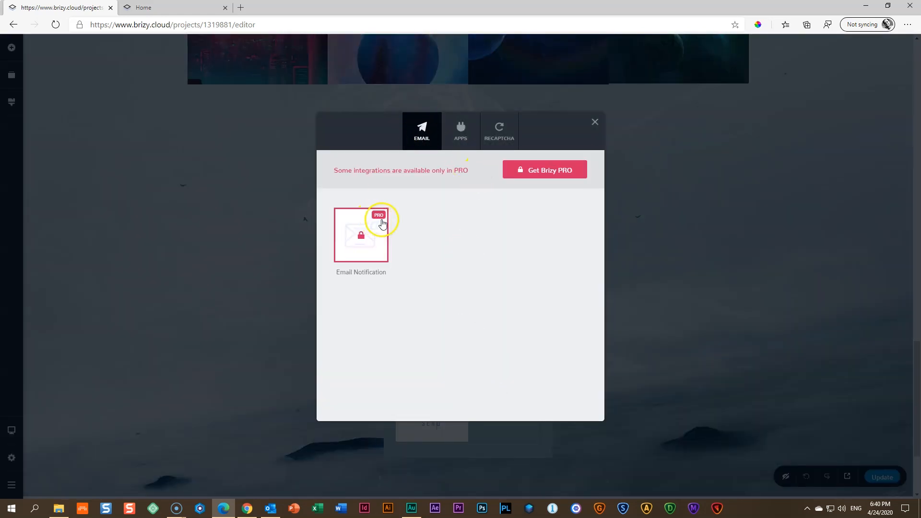
left_click(373, 221)
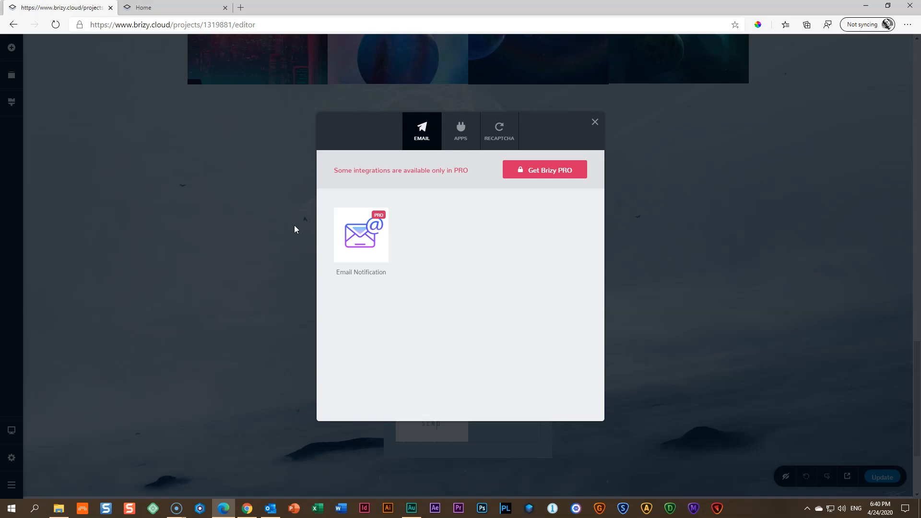
left_click(594, 122)
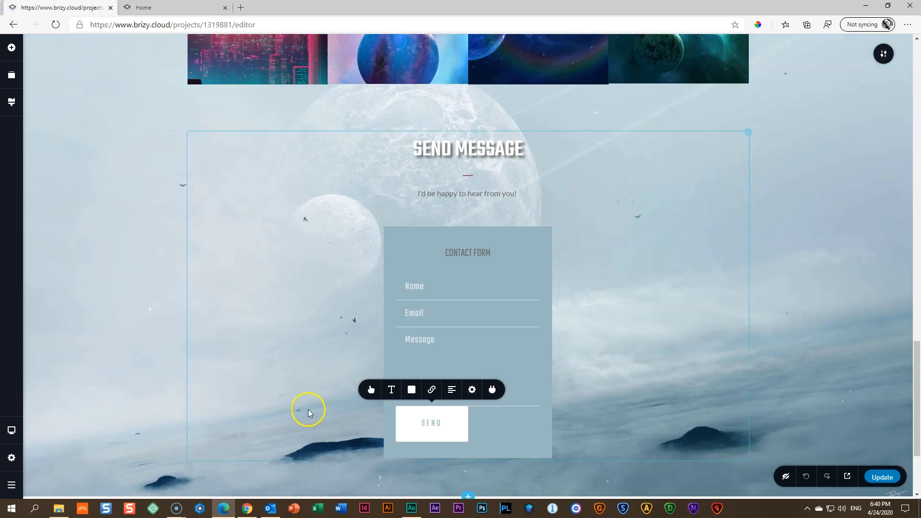
Bring up the wedding editor and scroll to the RSVP form's Email, guest-count and comments fields.
left_click(246, 509)
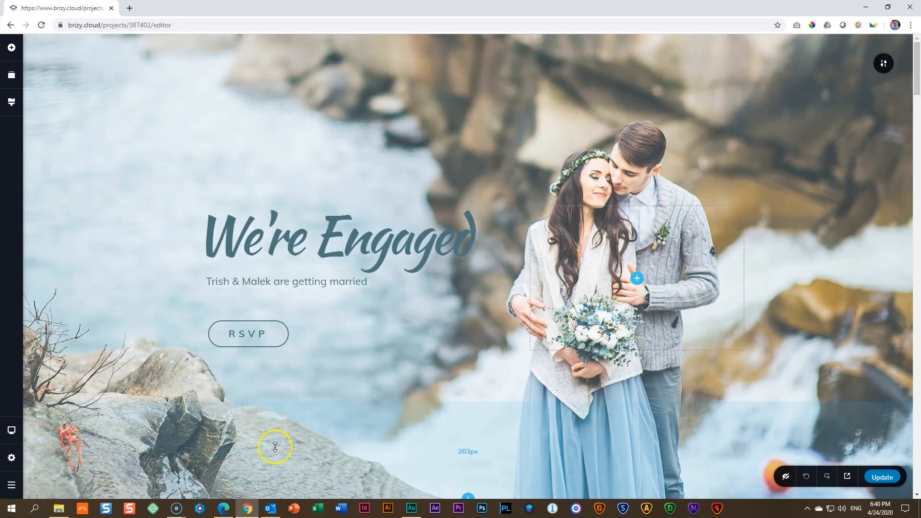
scroll(292, 421, "down", 2)
scroll(293, 421, "down", 20)
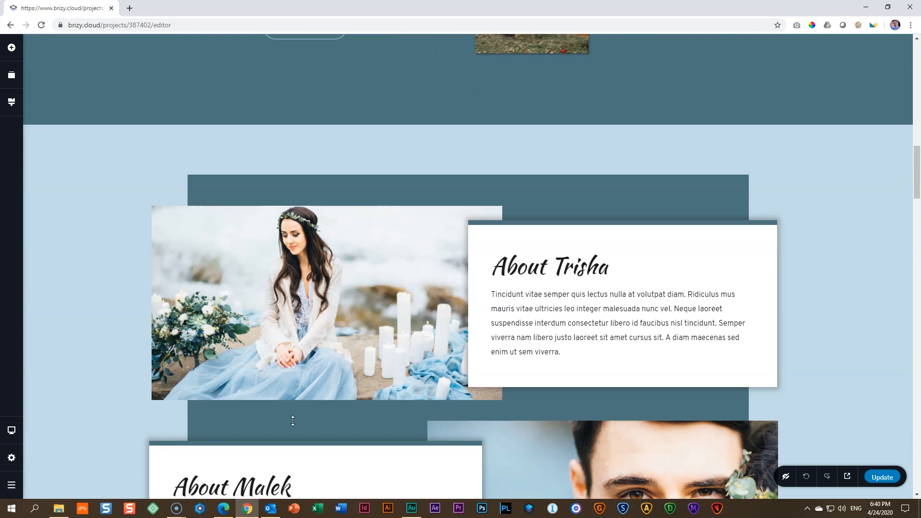
scroll(292, 420, "down", 20)
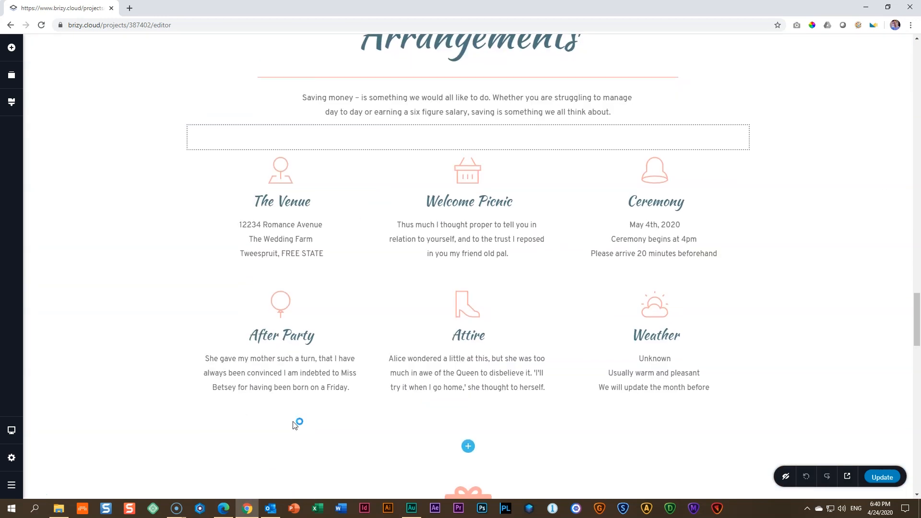
scroll(294, 422, "down", 10)
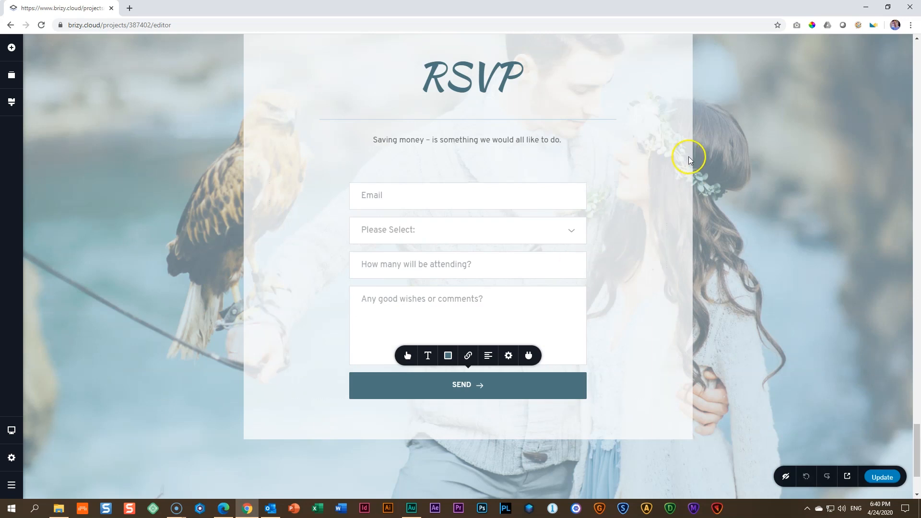
left_click(755, 171)
Open the Email Notification integration setup from the RSVP form's SEND button.
left_click(459, 381)
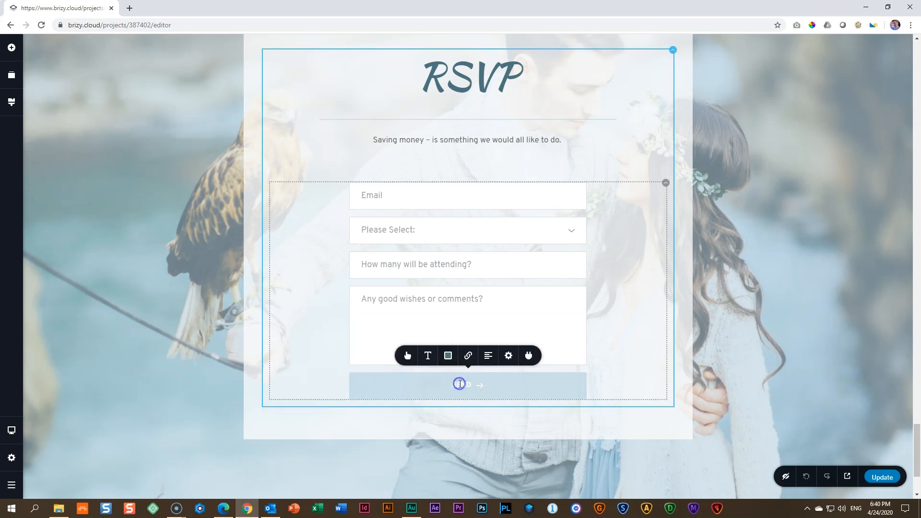
left_click(529, 357)
left_click(374, 201)
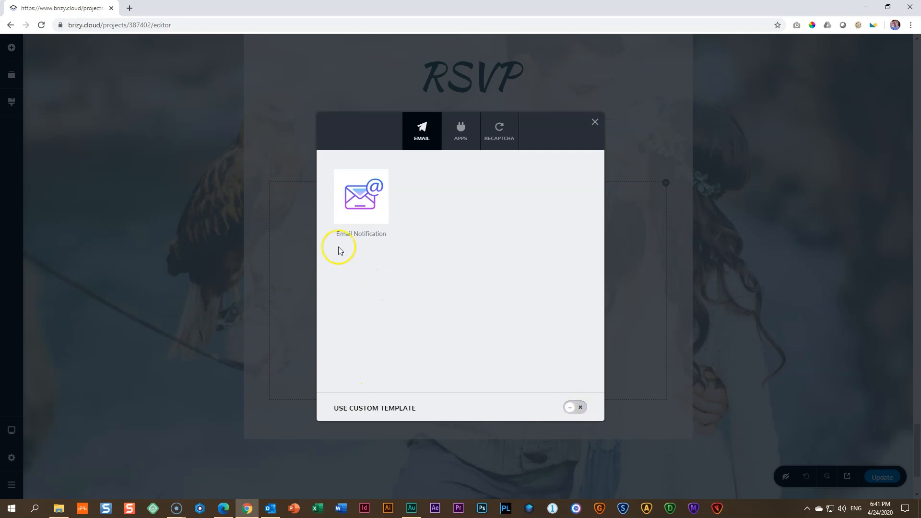
left_click(364, 204)
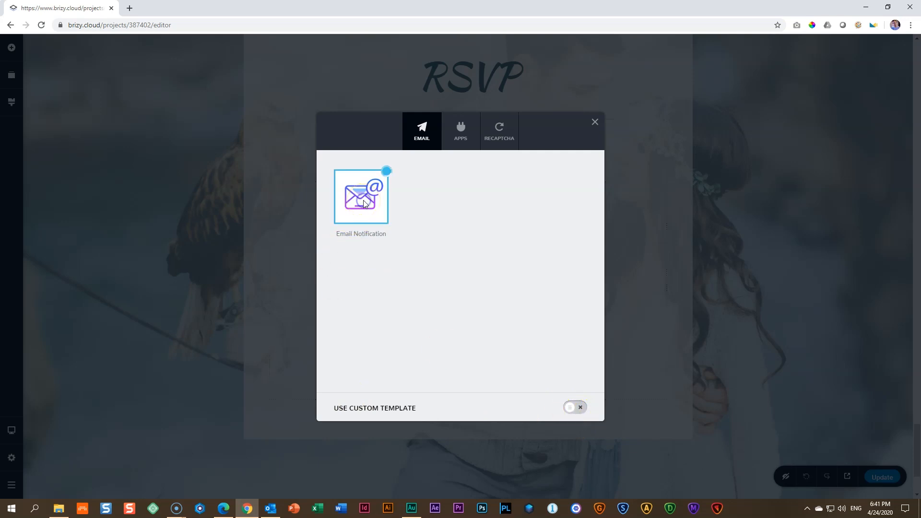
left_click(508, 233)
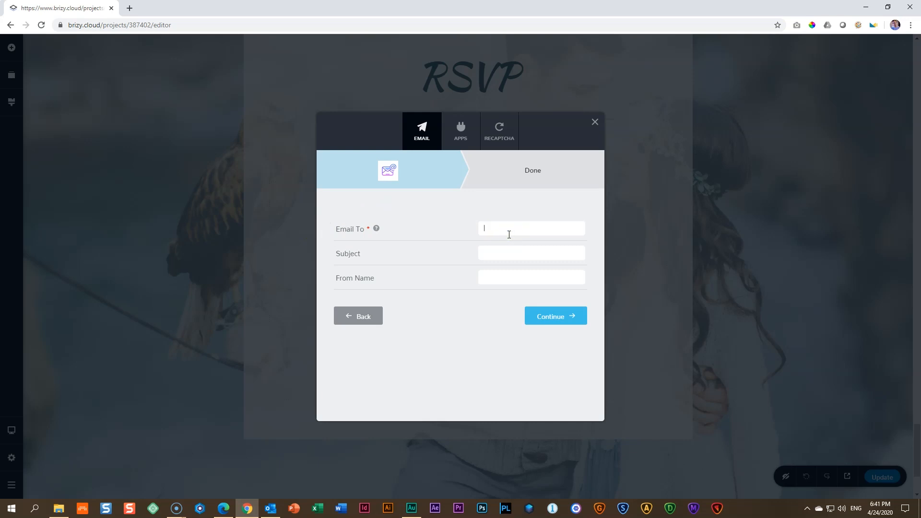
Enter the recipient e-mail address and a 'Wedding RSVP' subject with the couple's names.
left_click(526, 254)
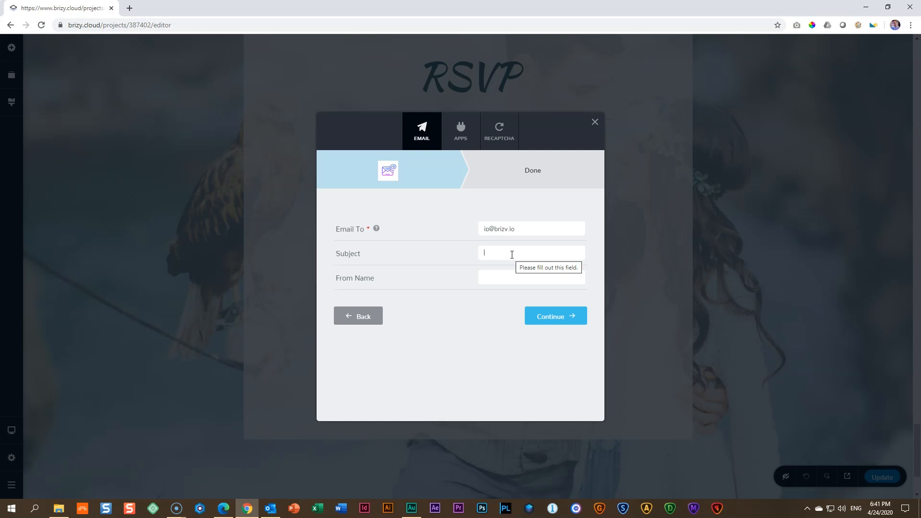
left_click(511, 254)
type("Wedding RSVP")
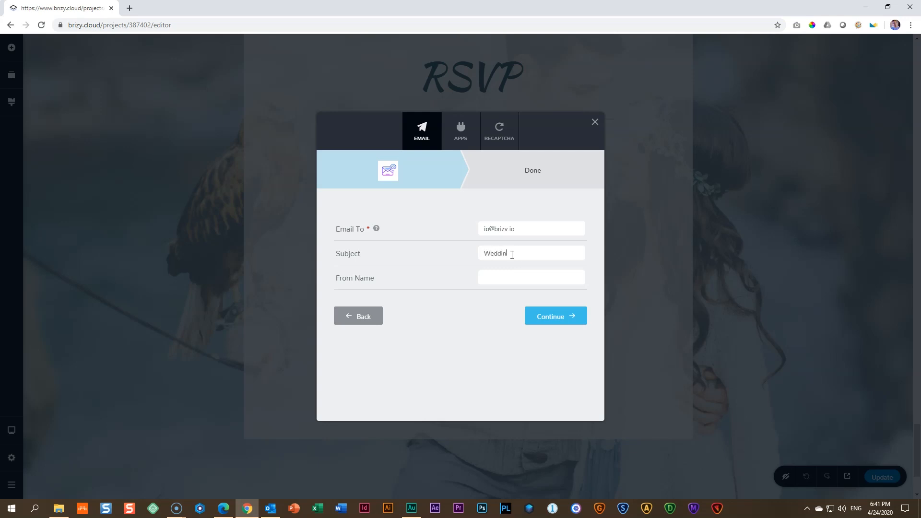
left_click(506, 275)
left_click(542, 255)
type("Irish & Malek")
Fill in a sender name and save the Email Notification connection.
left_click(527, 283)
type("JP")
left_click(559, 317)
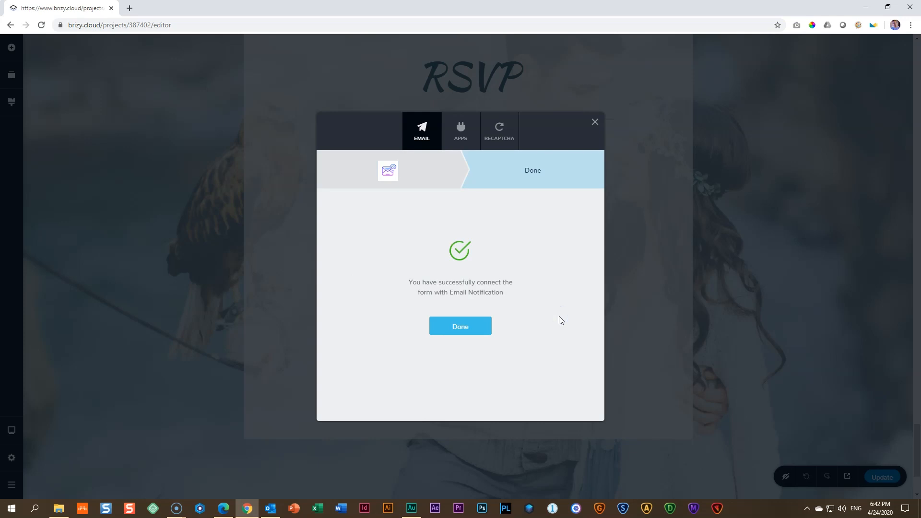
left_click(474, 325)
On the live wedding site, enter an RSVP e-mail and choose 'I'm Totally Crushed - I Can't Come'.
left_click(847, 476)
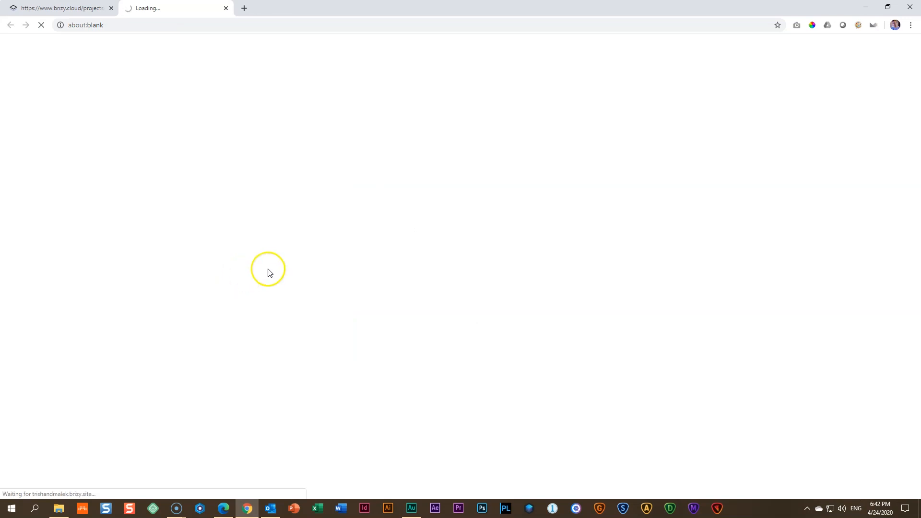
scroll(290, 247, "down", 20)
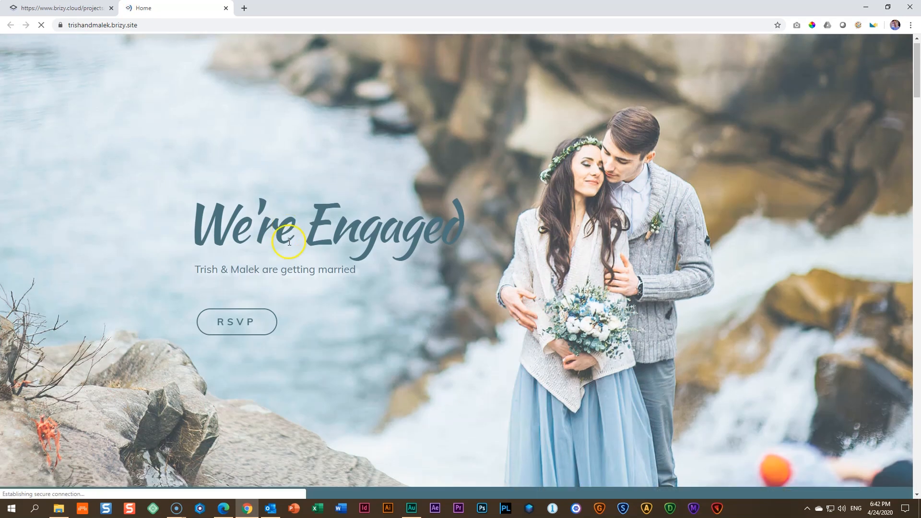
scroll(296, 265, "down", 15)
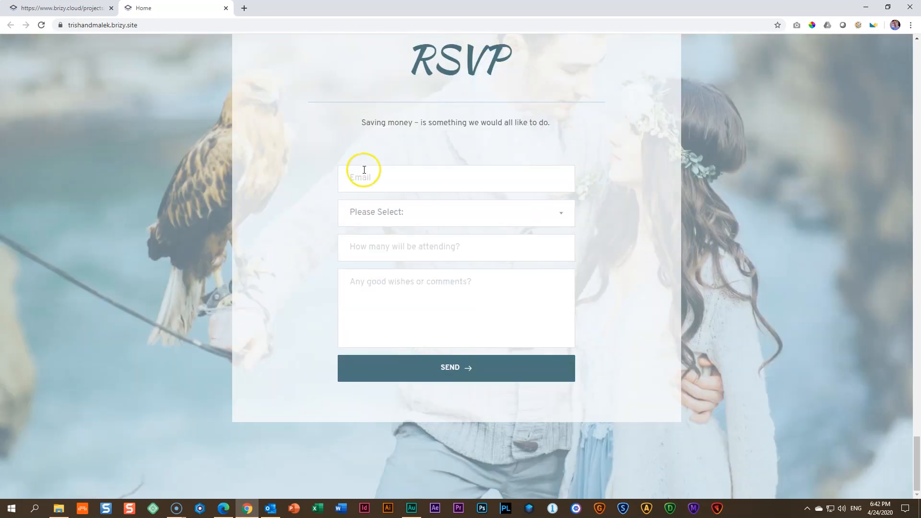
left_click(364, 169)
left_click(406, 213)
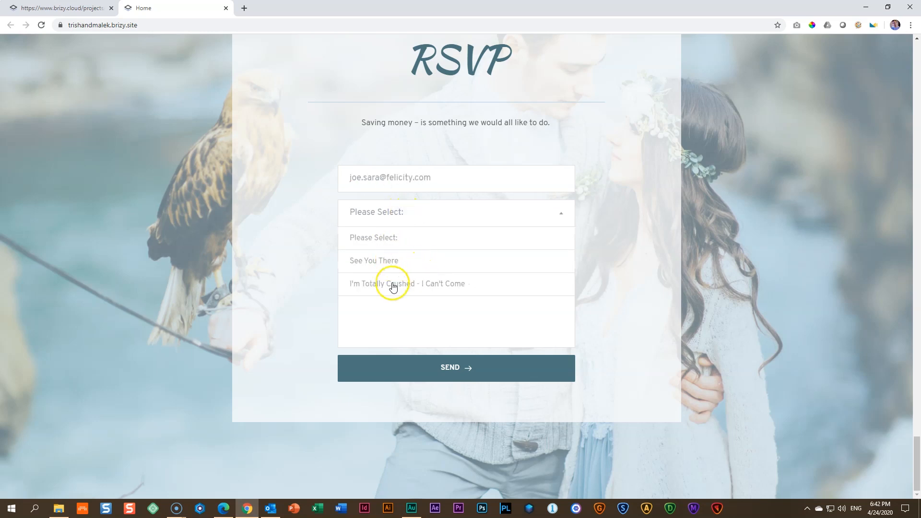
left_click(434, 289)
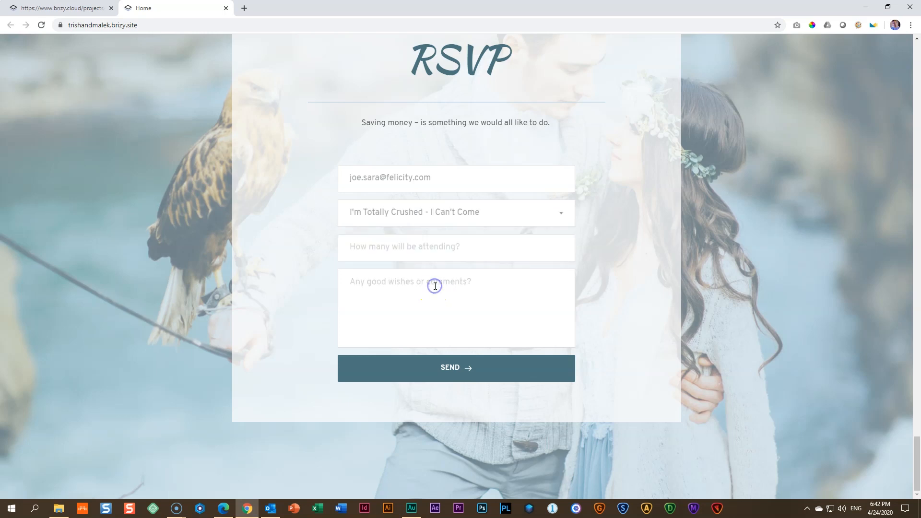
Enter 0 attendees and 'None' as comment, then submit the test RSVP.
left_click(437, 251)
type("0")
left_click(408, 289)
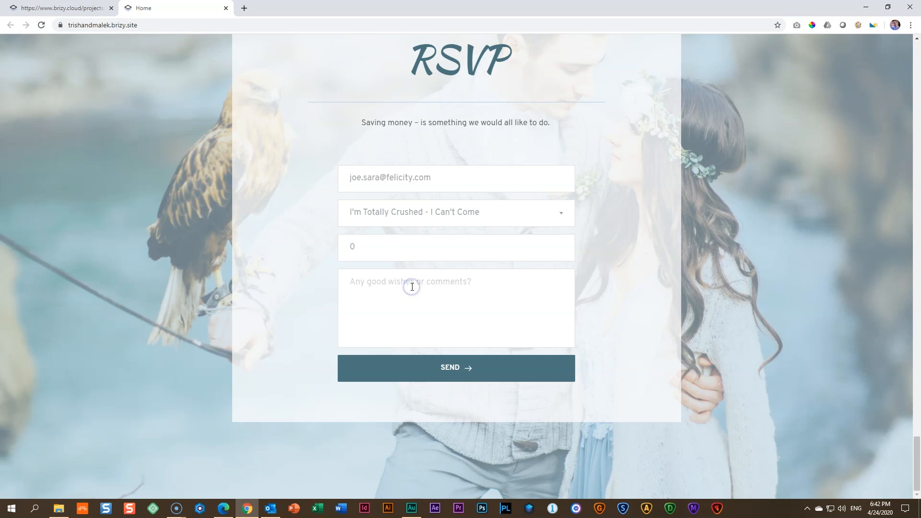
type("None")
left_click(450, 368)
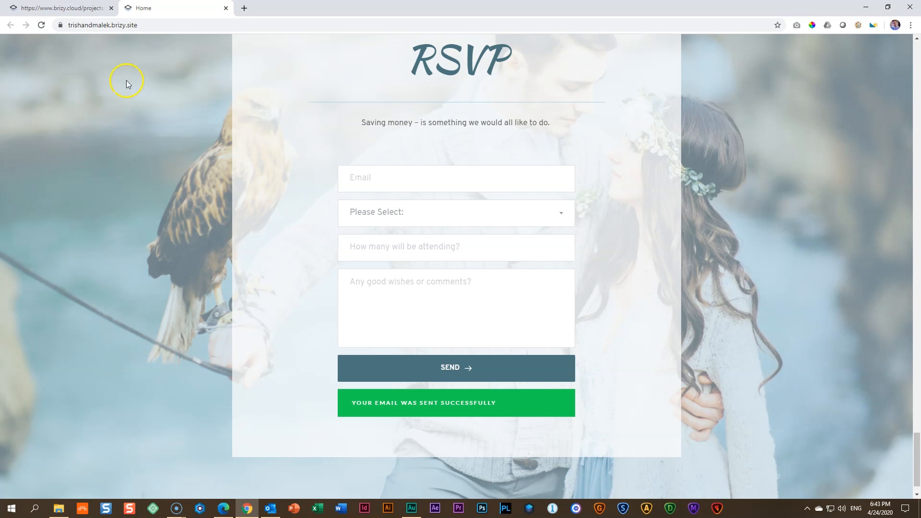
left_click(62, 8)
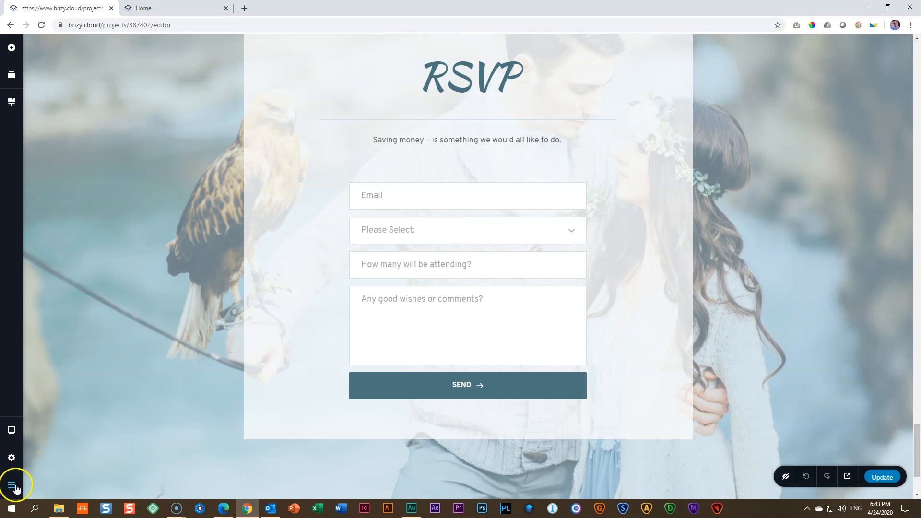
Publish the page changes with Update and go to the projects dashboard.
left_click(880, 479)
left_click(12, 484)
left_click(73, 483)
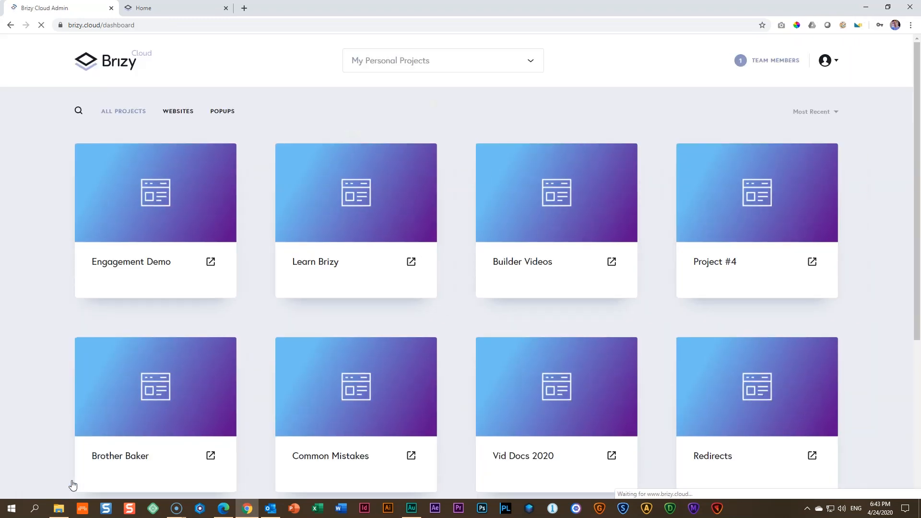
Check the Engagement Demo project's received leads for the test RSVP, then close the list.
mouse_move(154, 192)
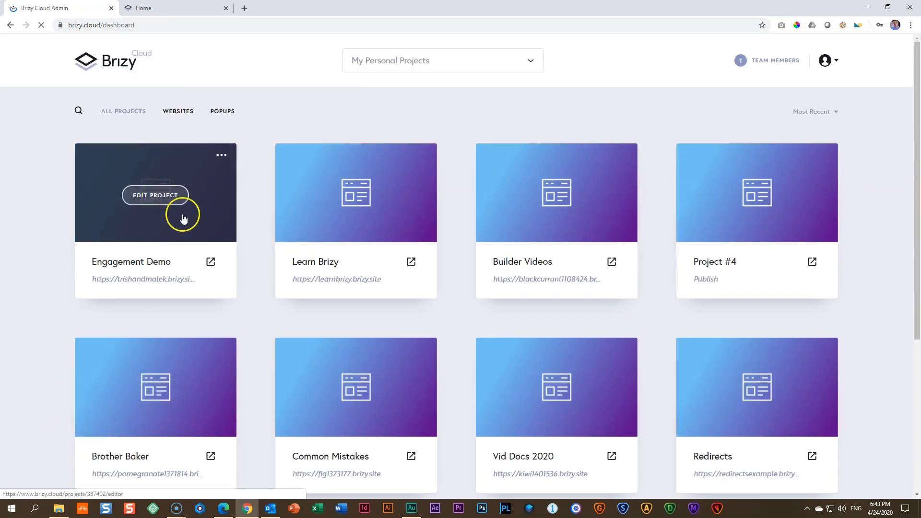
left_click(221, 155)
left_click(213, 187)
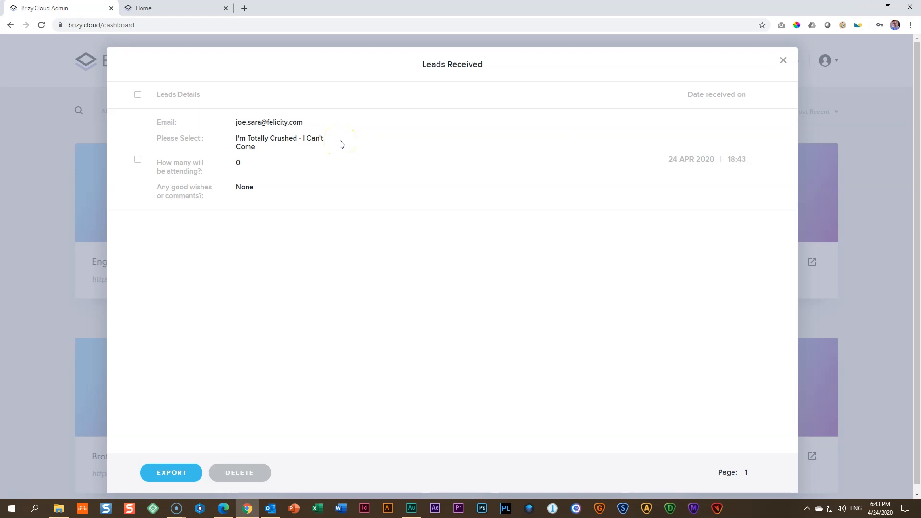
left_click(783, 60)
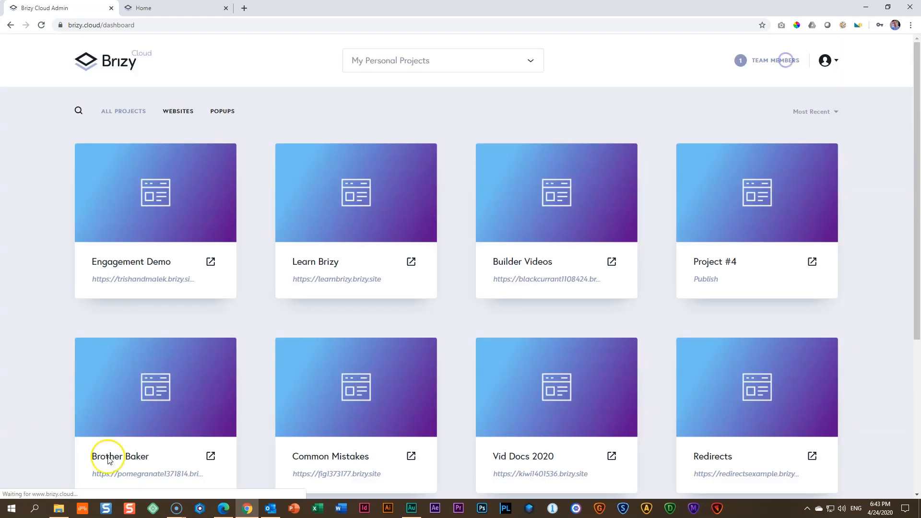
Sync all Outlook folders and open the Wedding RSVP email showing can't-come, 0 guests, None.
left_click(270, 507)
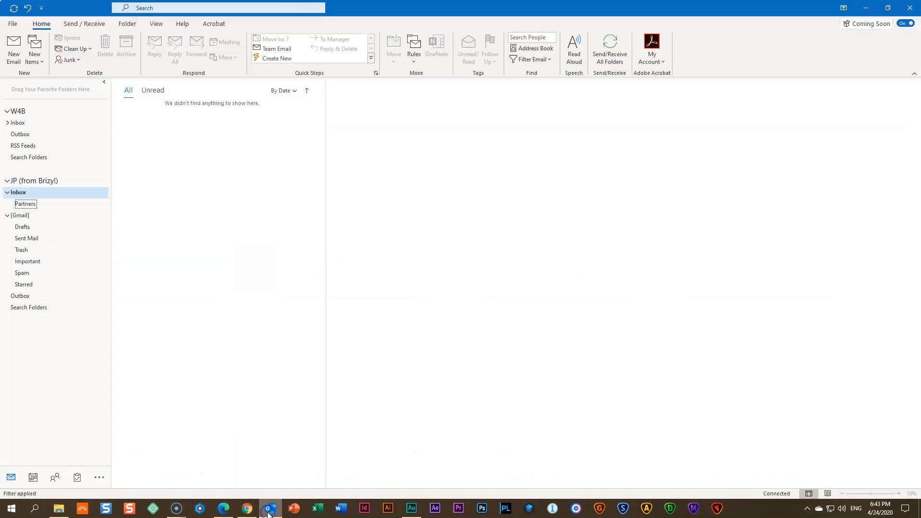
left_click(614, 52)
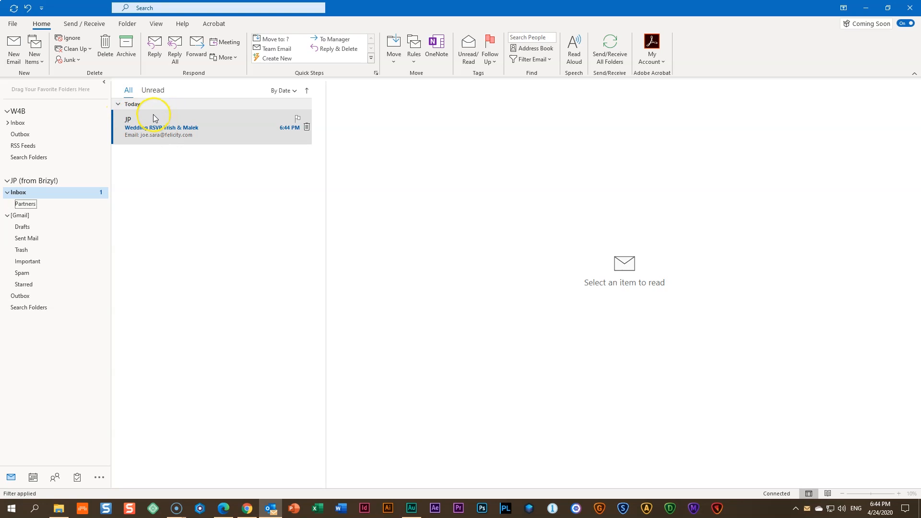
left_click(149, 134)
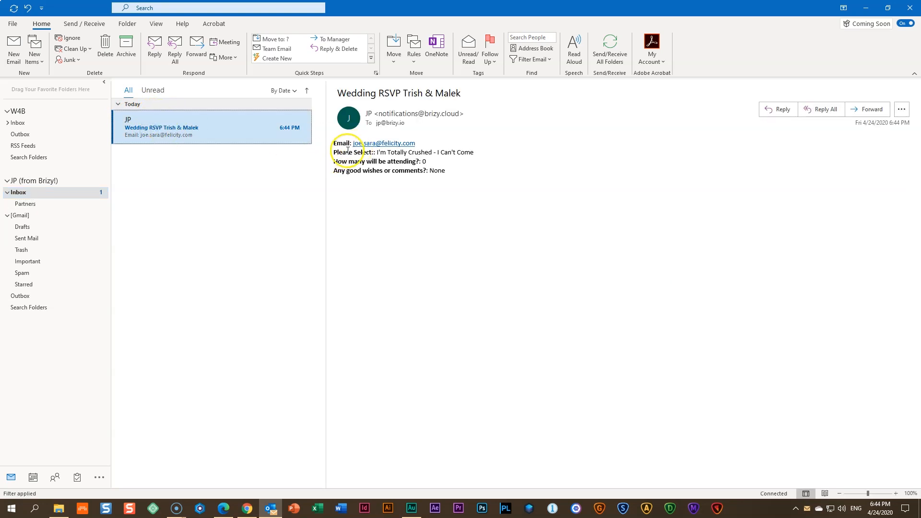
left_click(434, 142)
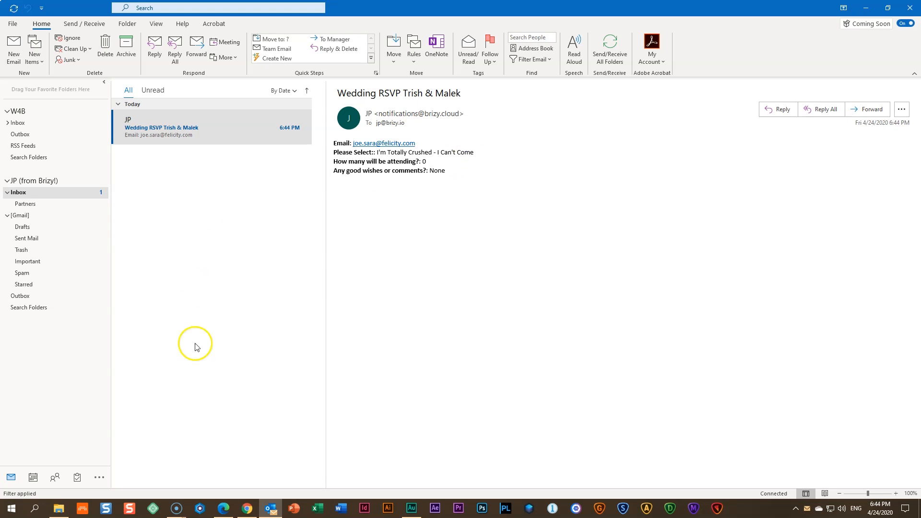
Reopen the Engagement Demo project from the Brizy dashboard and scroll to its RSVP form.
left_click(244, 511)
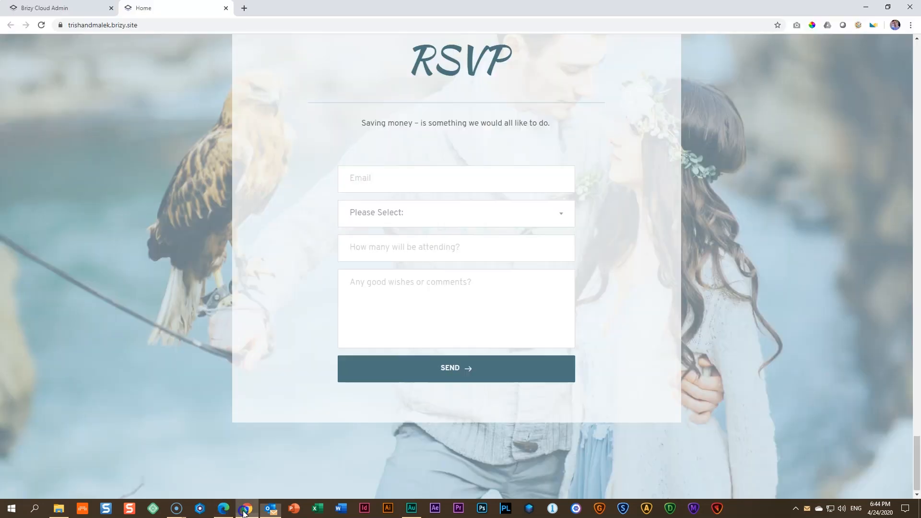
left_click(63, 8)
left_click(155, 196)
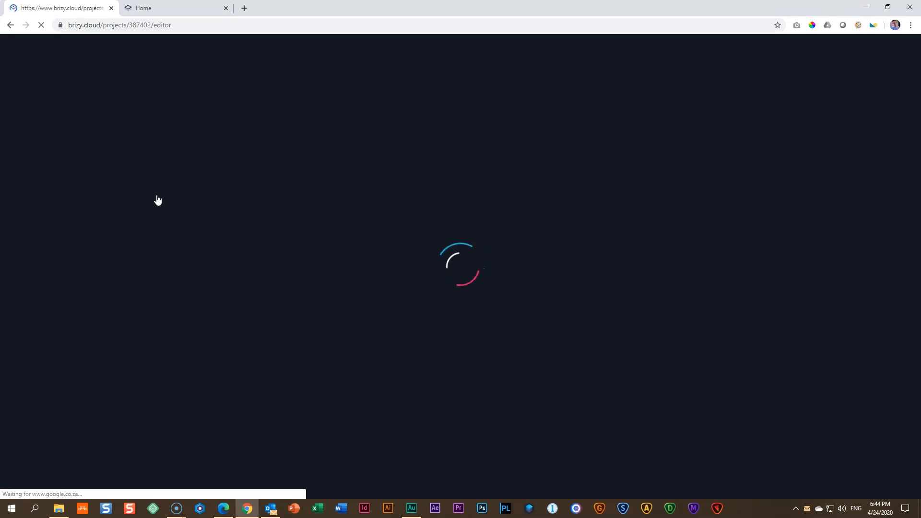
scroll(334, 235, "down", 6)
scroll(335, 234, "down", 20)
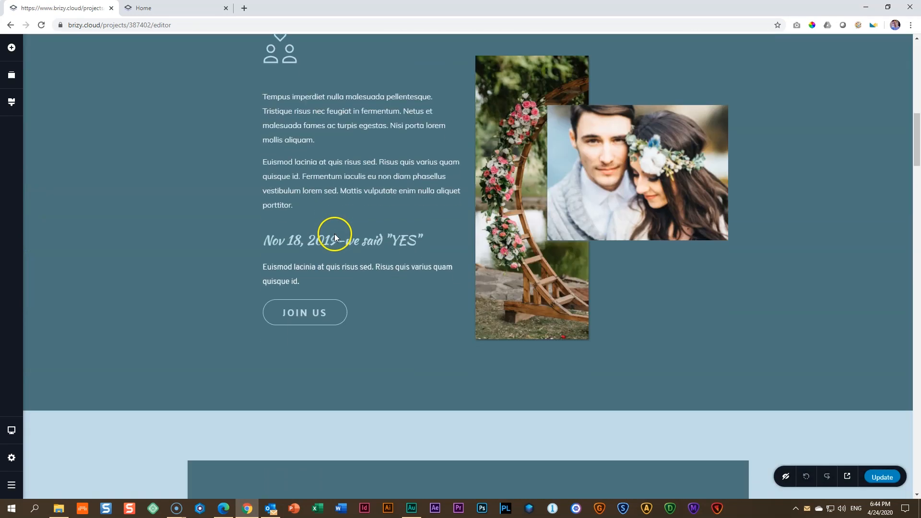
scroll(336, 258, "down", 20)
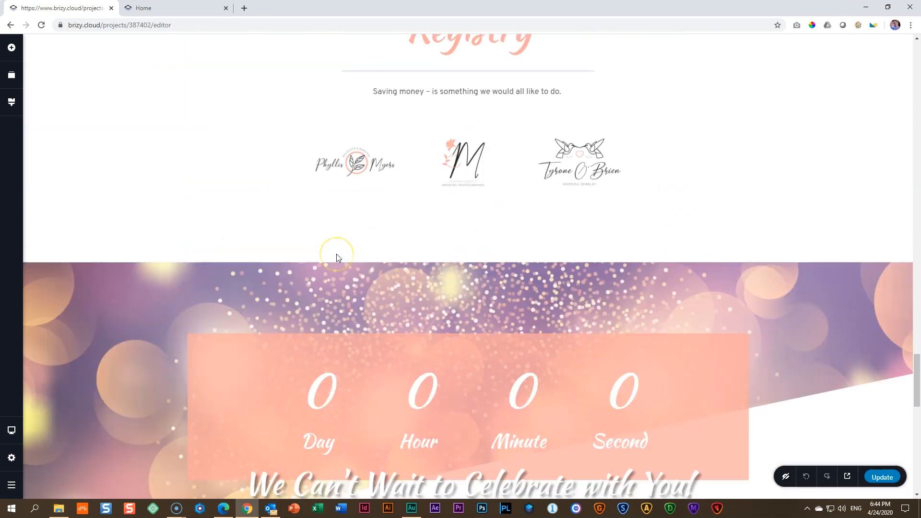
scroll(336, 258, "up", 4)
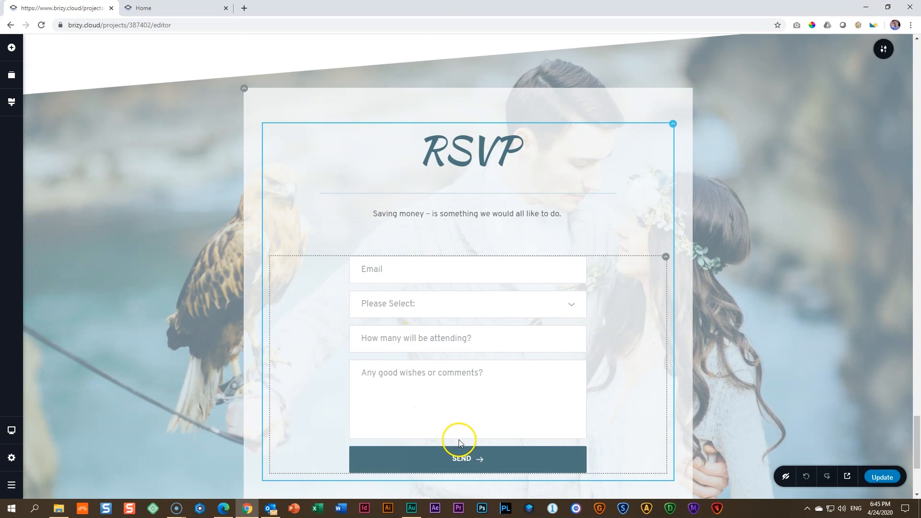
Turn on Use Custom Template in the SEND button's email notification settings, leaving the template empty.
left_click(461, 468)
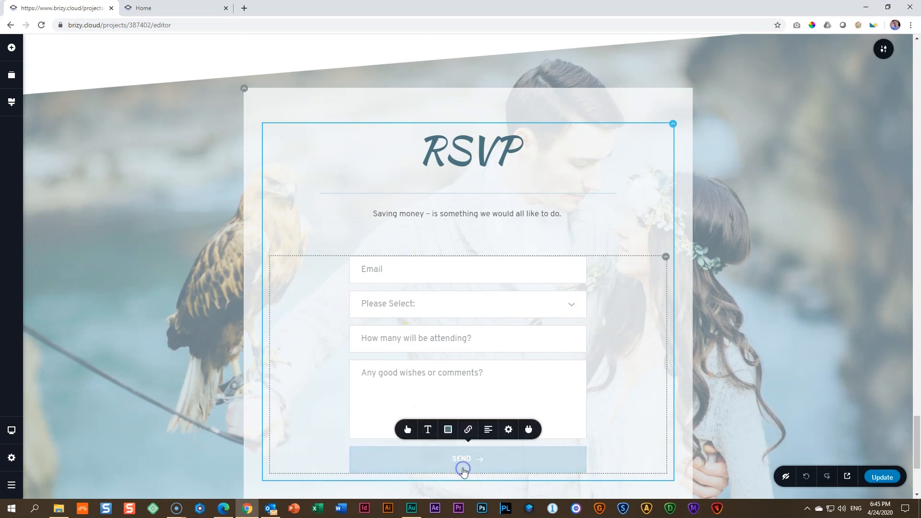
left_click(529, 429)
left_click(575, 407)
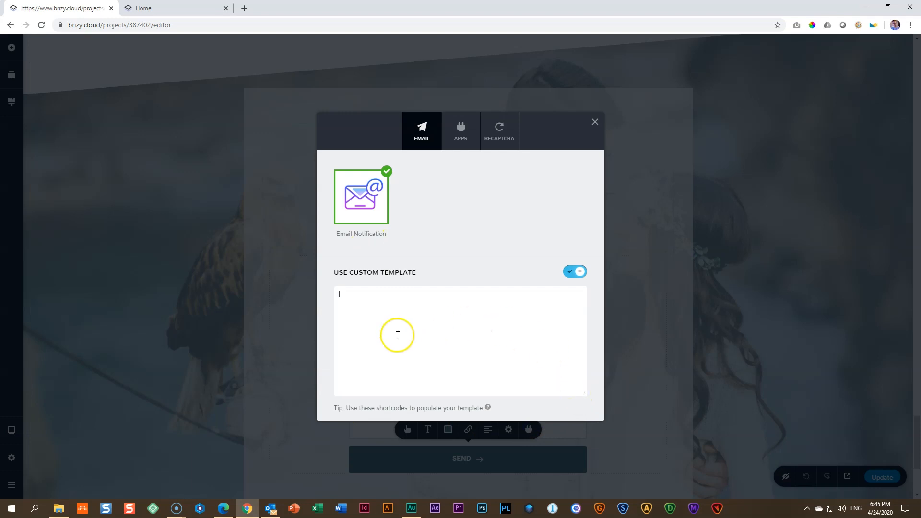
mouse_move(487, 409)
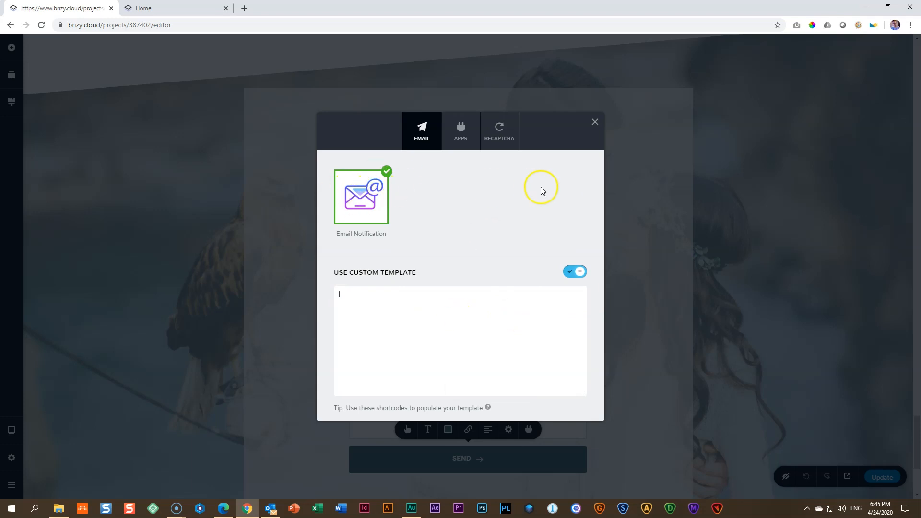
left_click(595, 122)
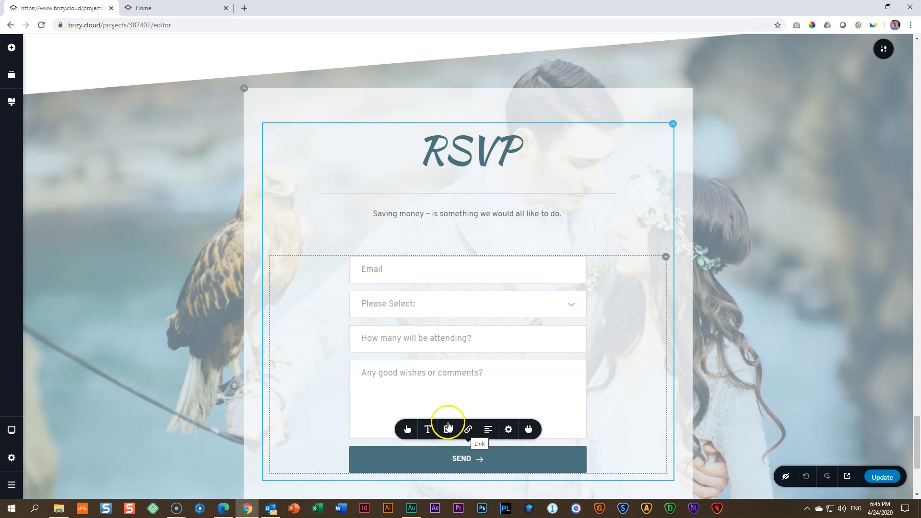
left_click(270, 508)
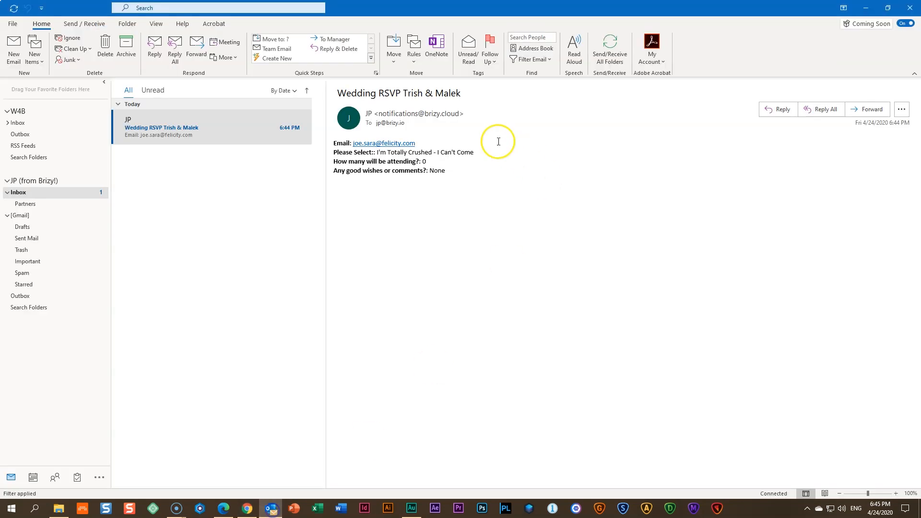
left_click(271, 511)
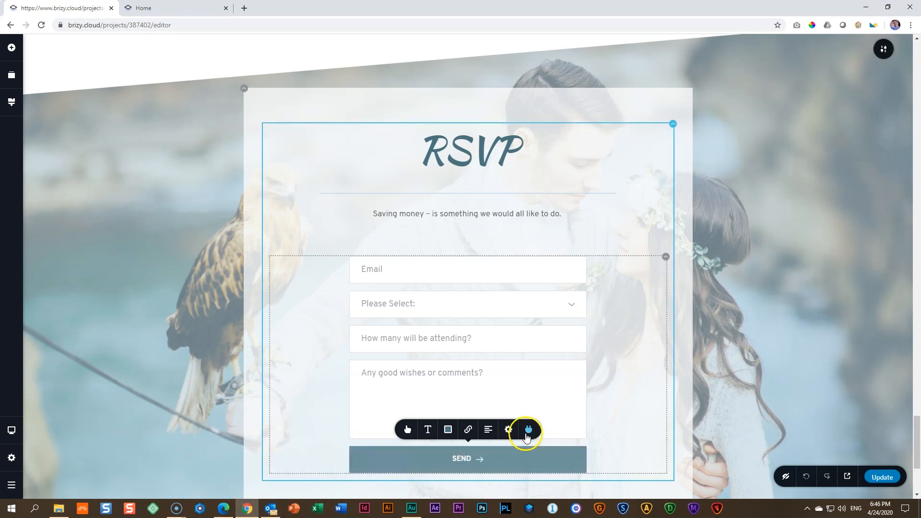
Reopen the RSVP form's Email integration settings from its toolbar's plug icon.
left_click(527, 430)
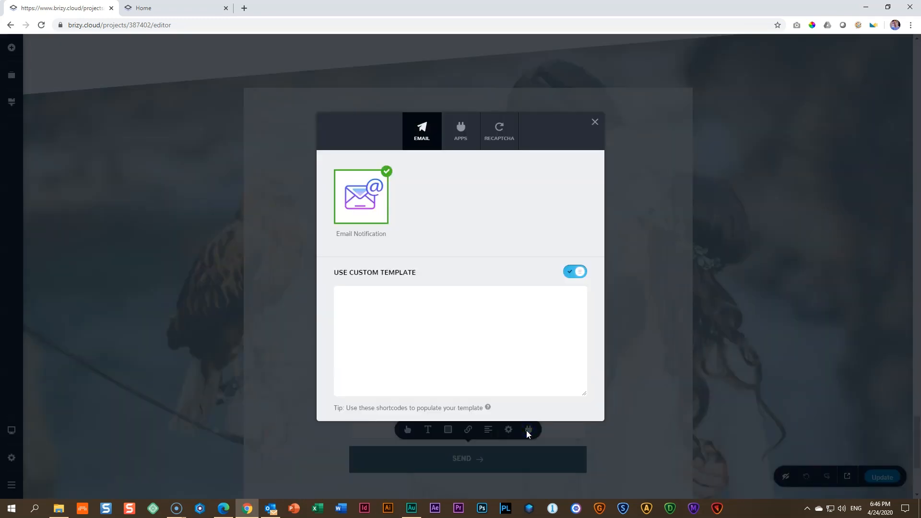